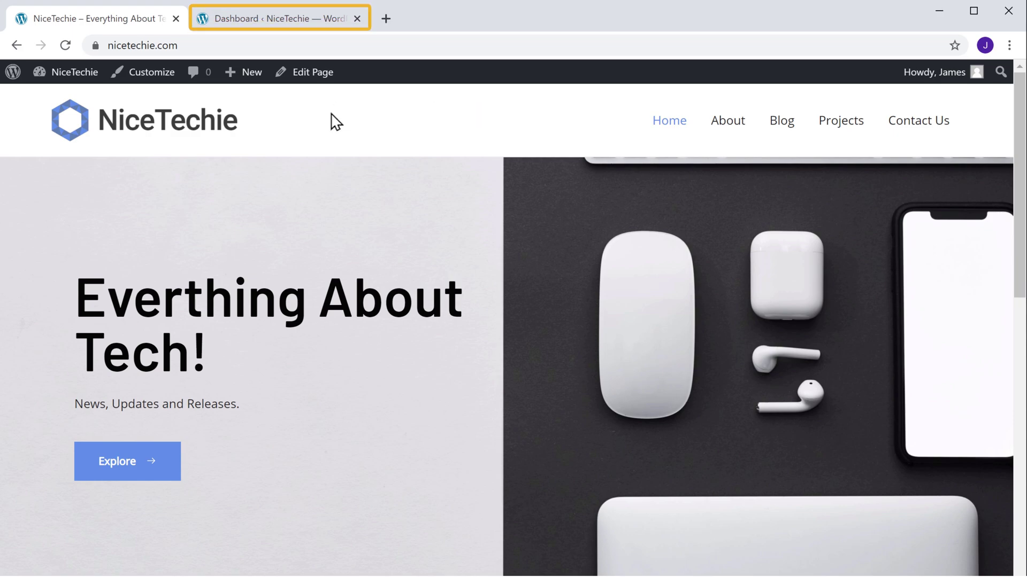
Step: From the dashboard's Plugins > Add New page, search available plugins for 'CMP'
{"action": "left_click", "coordinate": [259, 25]}
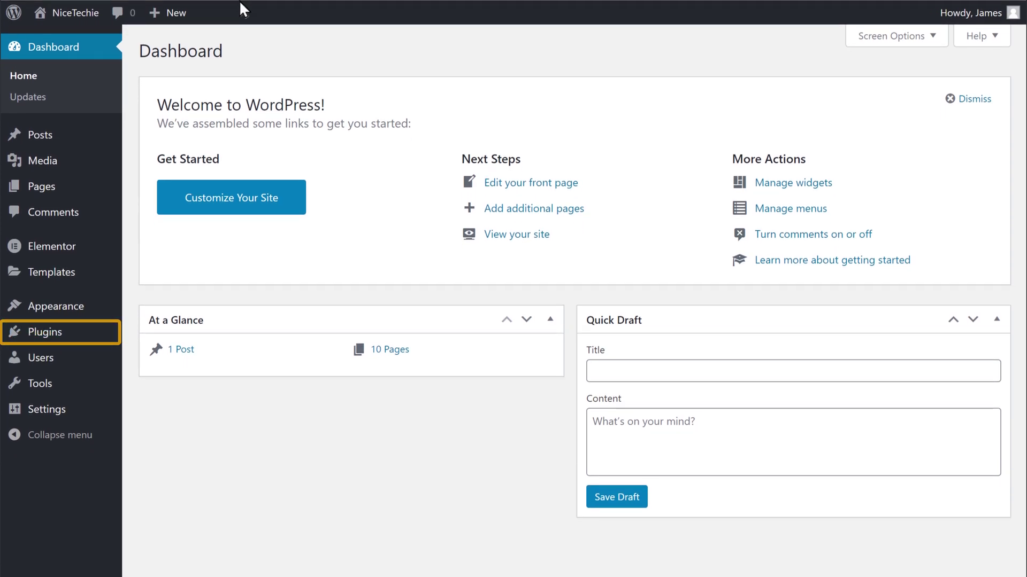
{"action": "mouse_move", "coordinate": [45, 344]}
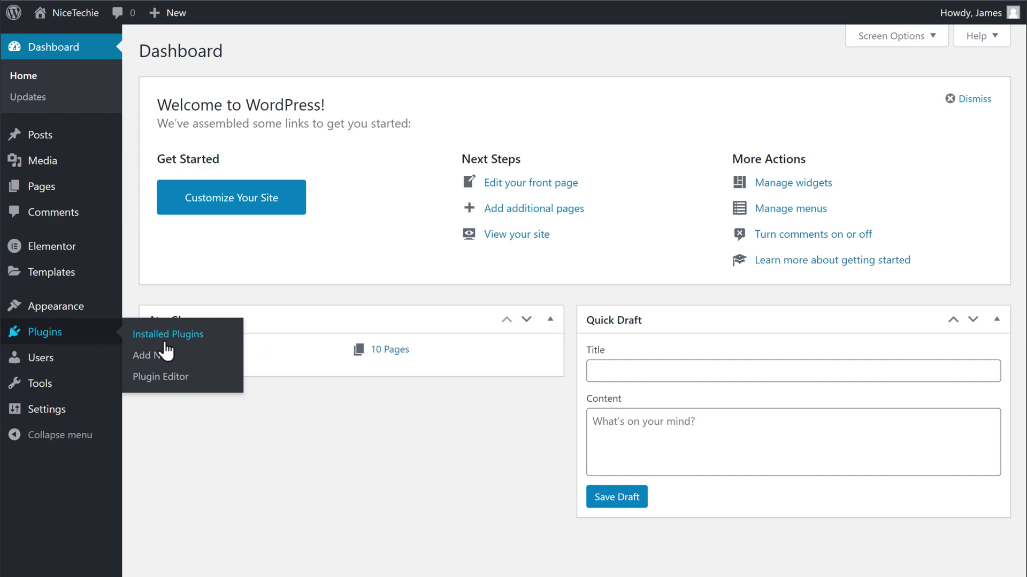
{"action": "left_click", "coordinate": [151, 364]}
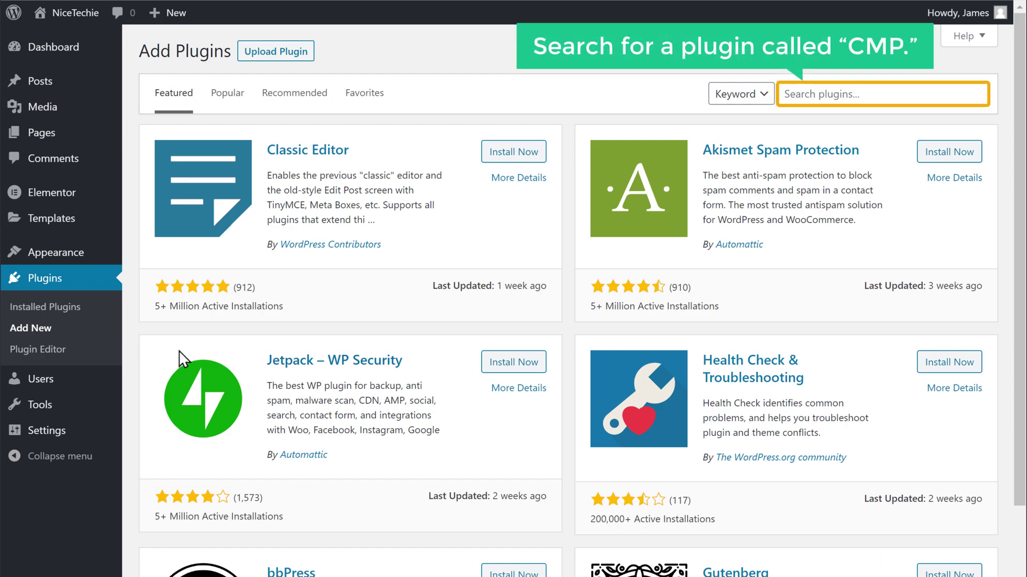
{"action": "left_click", "coordinate": [872, 94]}
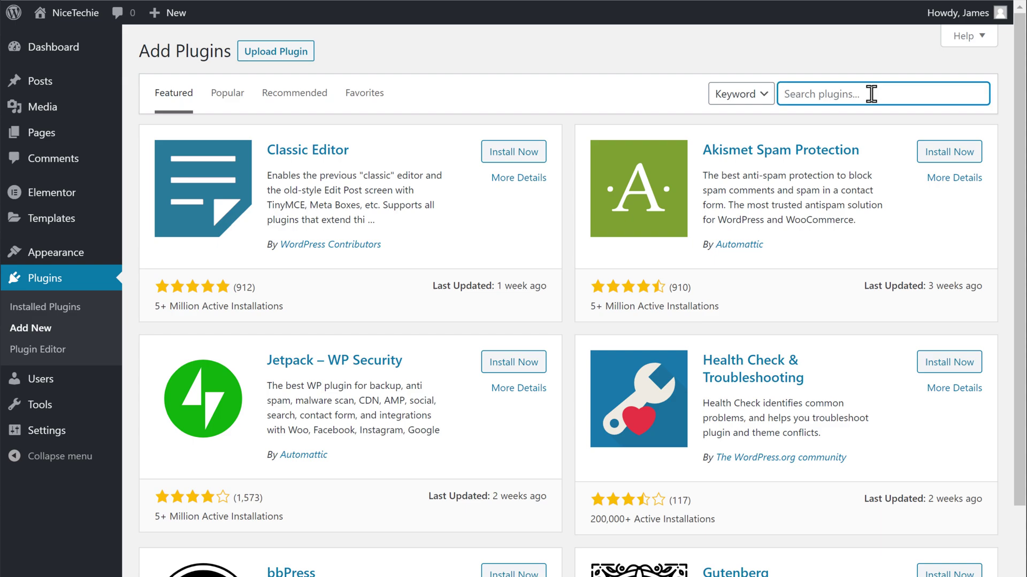
{"action": "type", "text": "CMP"}
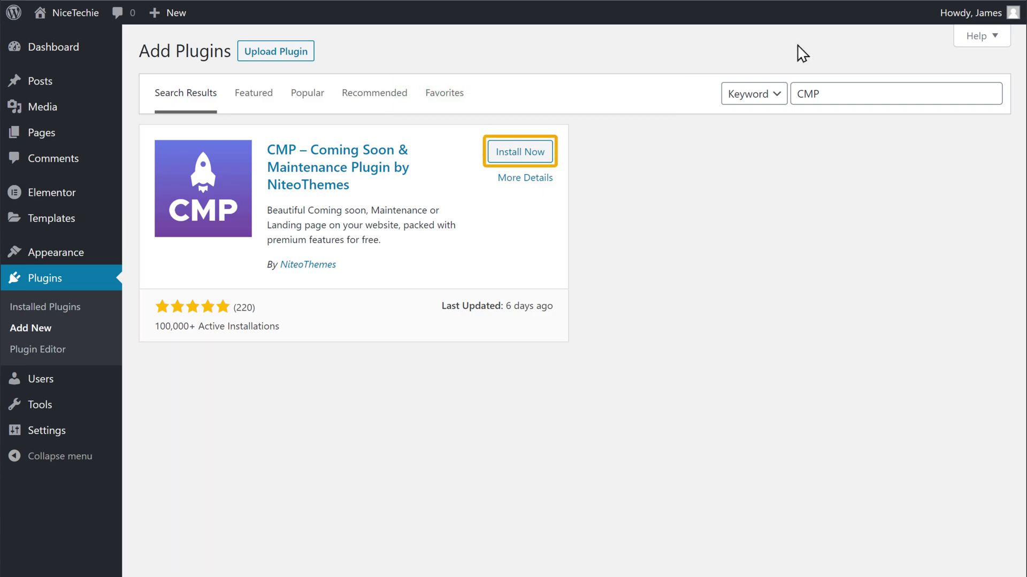
Step: Install the CMP – Coming Soon & Maintenance plugin by NiteoThemes and activate it
{"action": "left_click", "coordinate": [522, 159]}
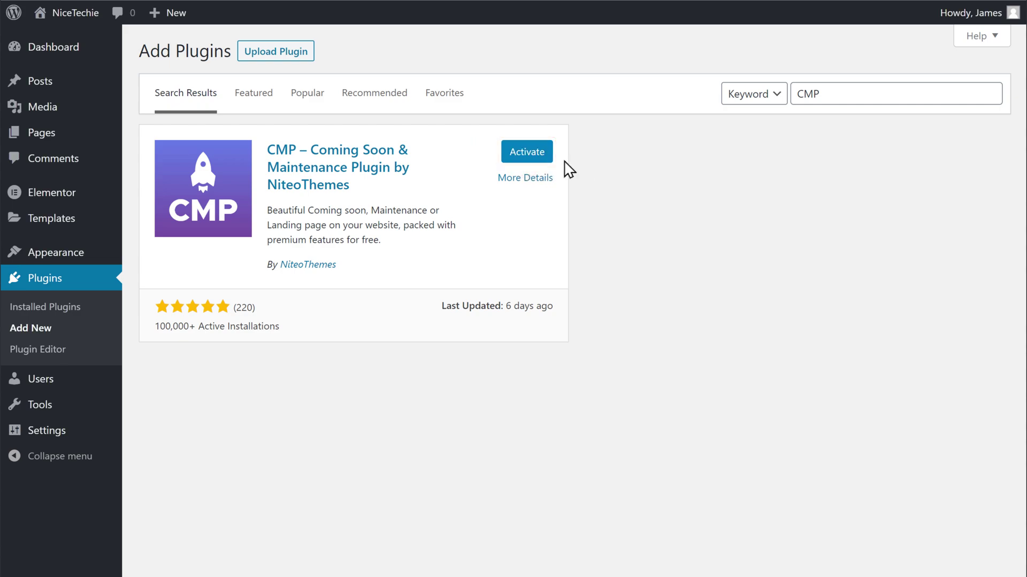
{"action": "left_click", "coordinate": [527, 164]}
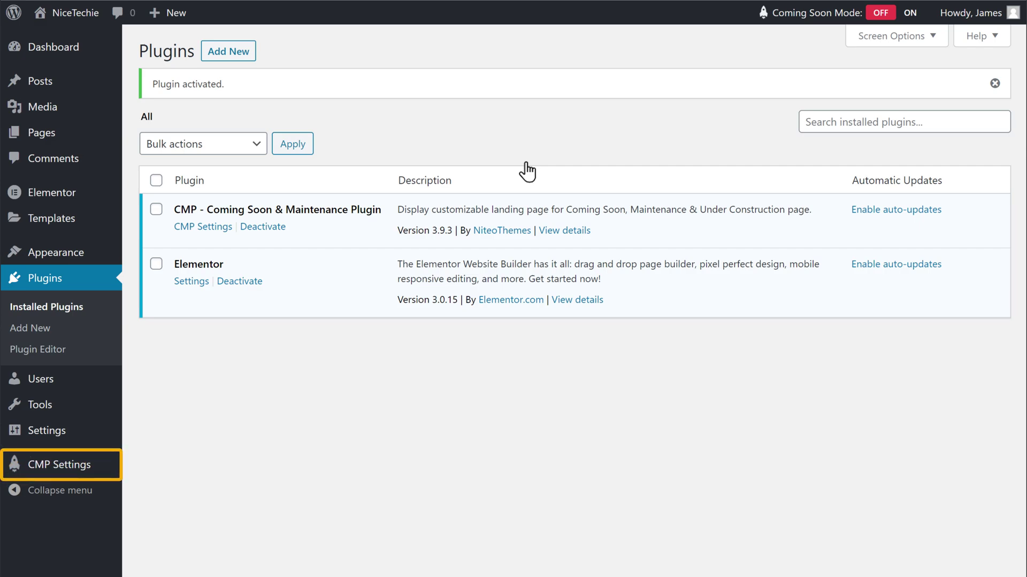
Step: In CMP Basic Setup, set CMP Status to Enabled and choose Maintenance Mode
{"action": "left_click", "coordinate": [54, 476]}
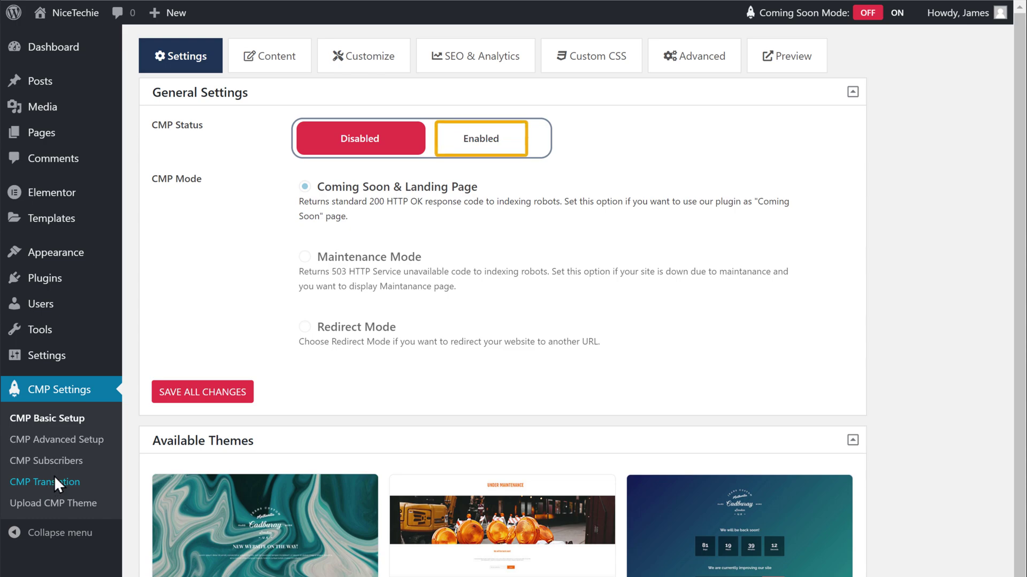
{"action": "left_click", "coordinate": [483, 156]}
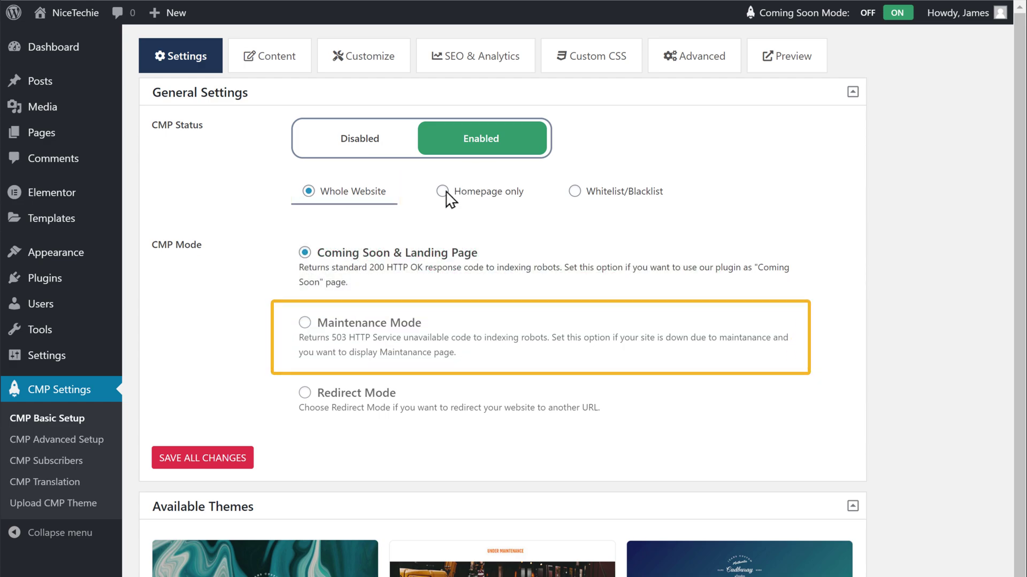
{"action": "left_click", "coordinate": [304, 323]}
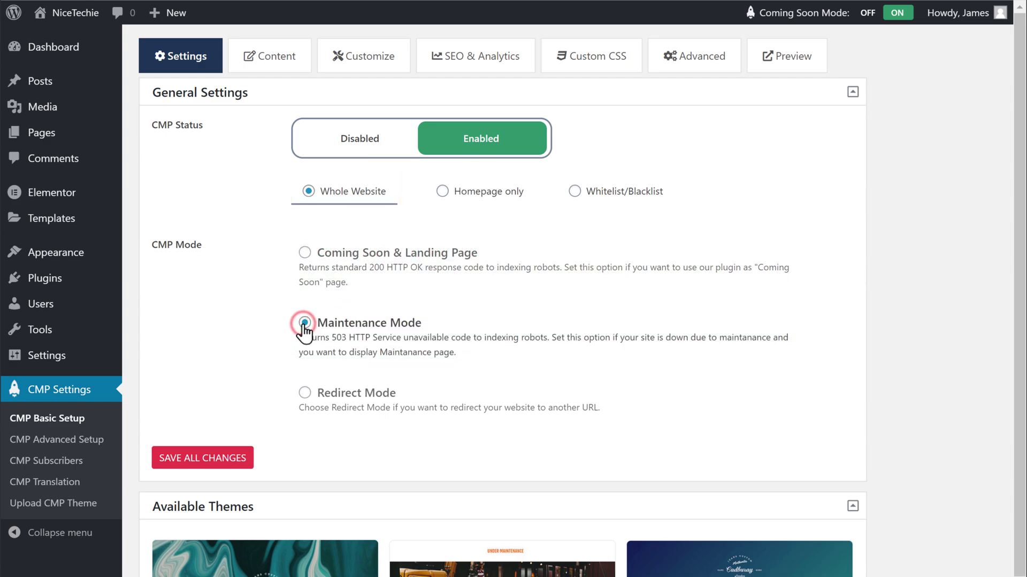
{"action": "scroll", "coordinate": [503, 299], "scroll_direction": "down", "scroll_amount": 3}
{"action": "scroll", "coordinate": [503, 299], "scroll_direction": "down", "scroll_amount": 1}
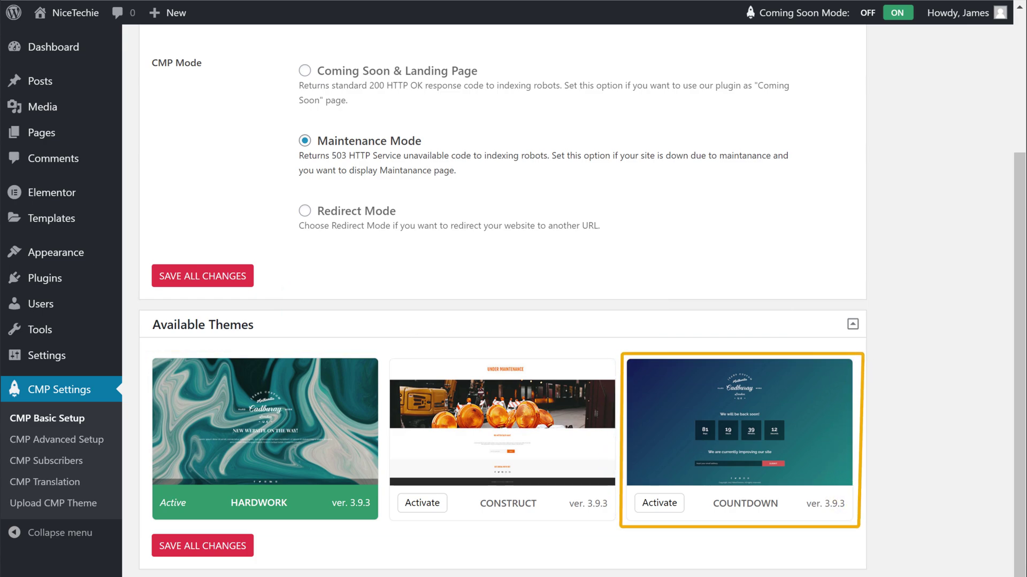
Step: Preview the COUNTDOWN theme, then activate it as the maintenance page theme
{"action": "mouse_move", "coordinate": [713, 446]}
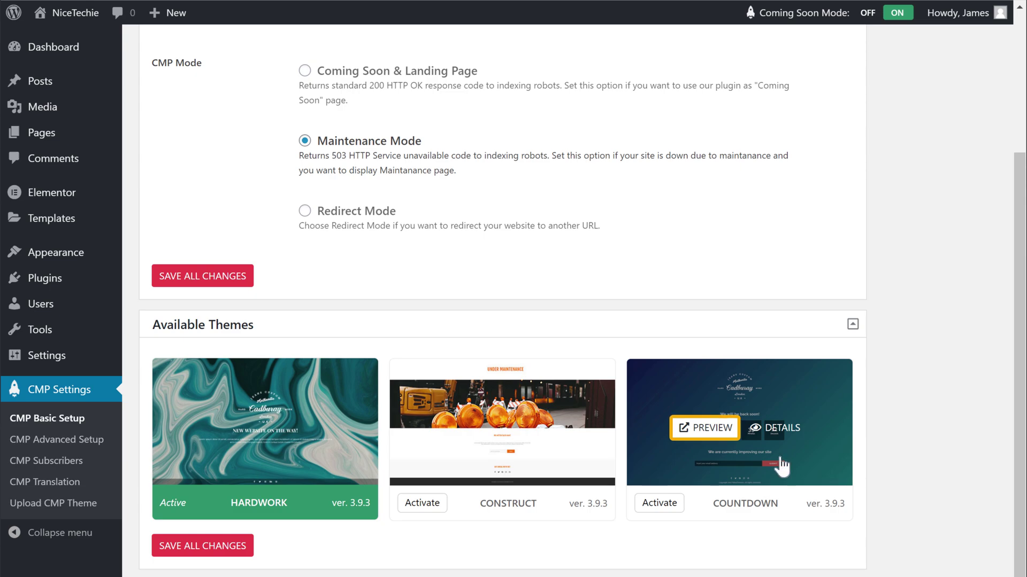
{"action": "left_click", "coordinate": [714, 439]}
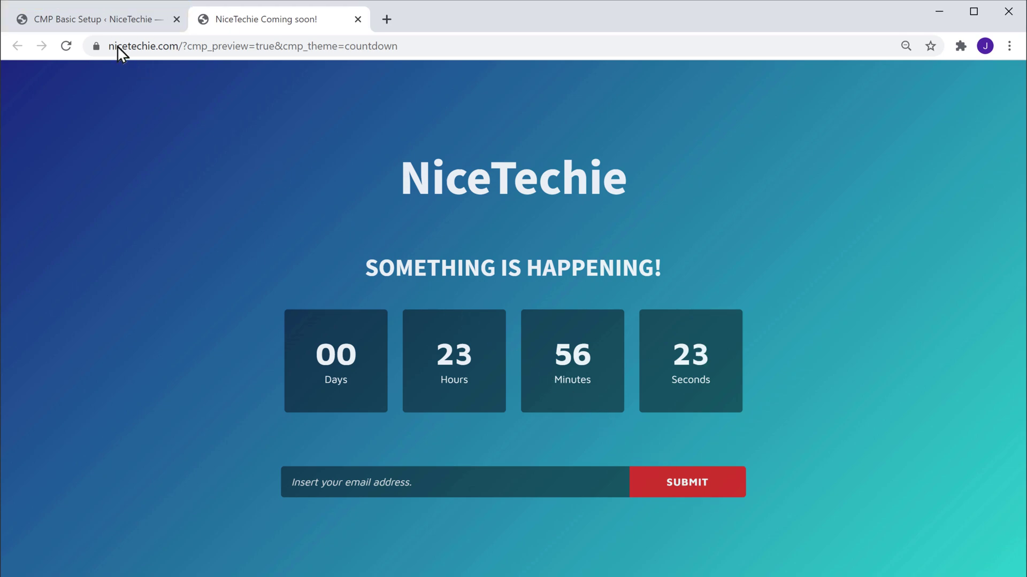
{"action": "left_click", "coordinate": [95, 27]}
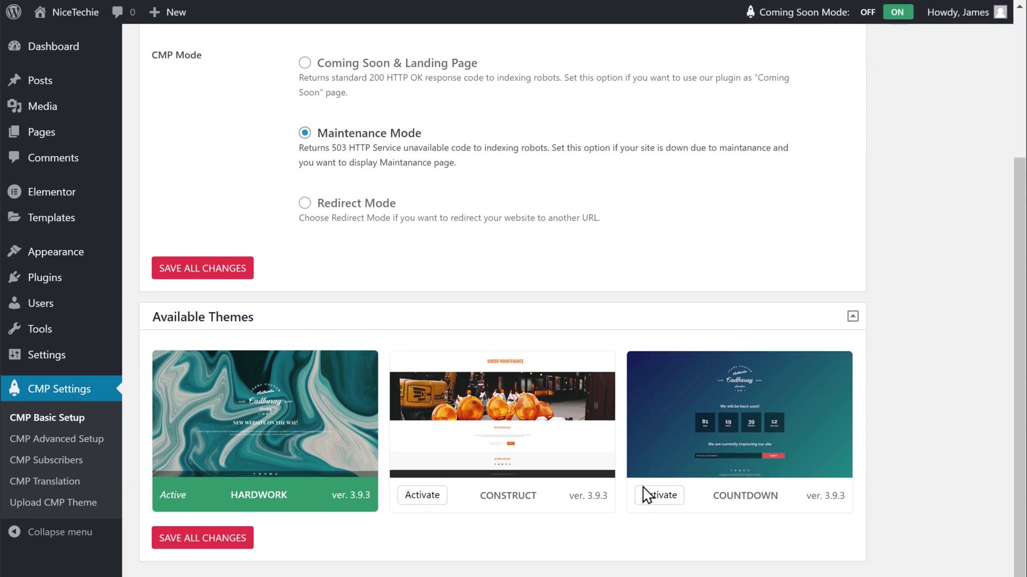
{"action": "left_click", "coordinate": [657, 501]}
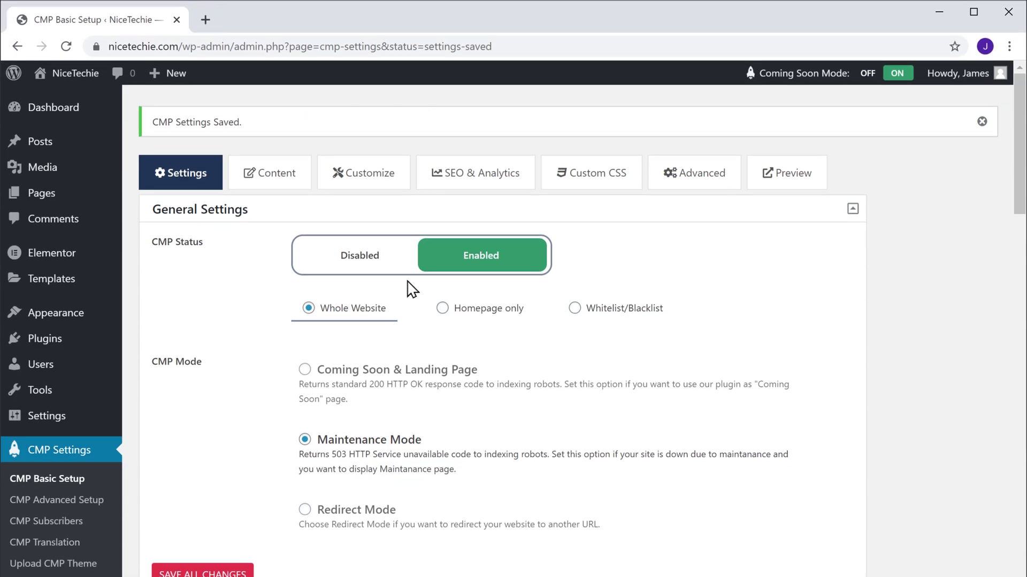
Step: Load nicetechie.com in another Chrome window to view the site as a visitor
{"action": "left_click", "coordinate": [204, 28]}
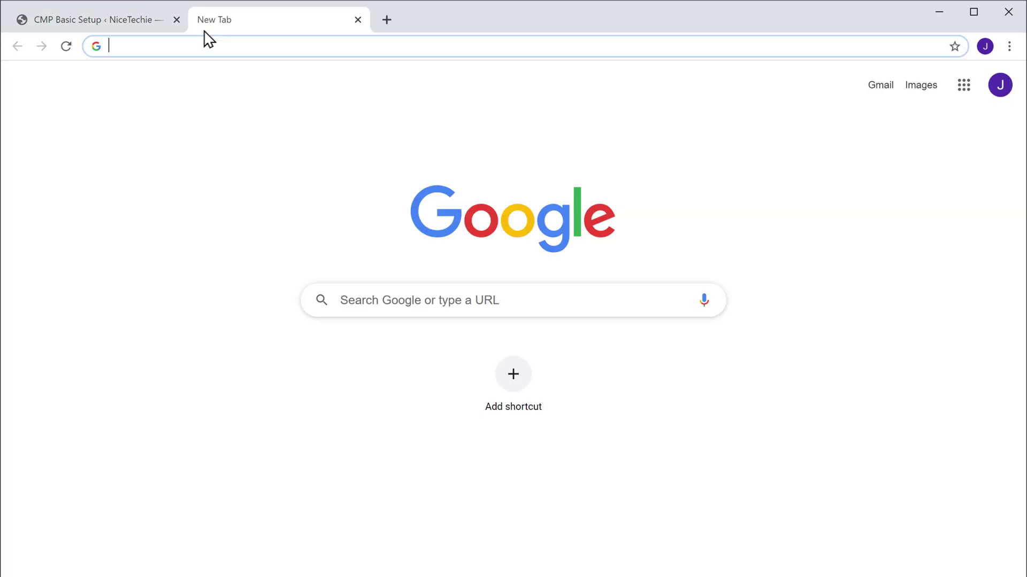
{"action": "type", "text": "nicetechie.com"}
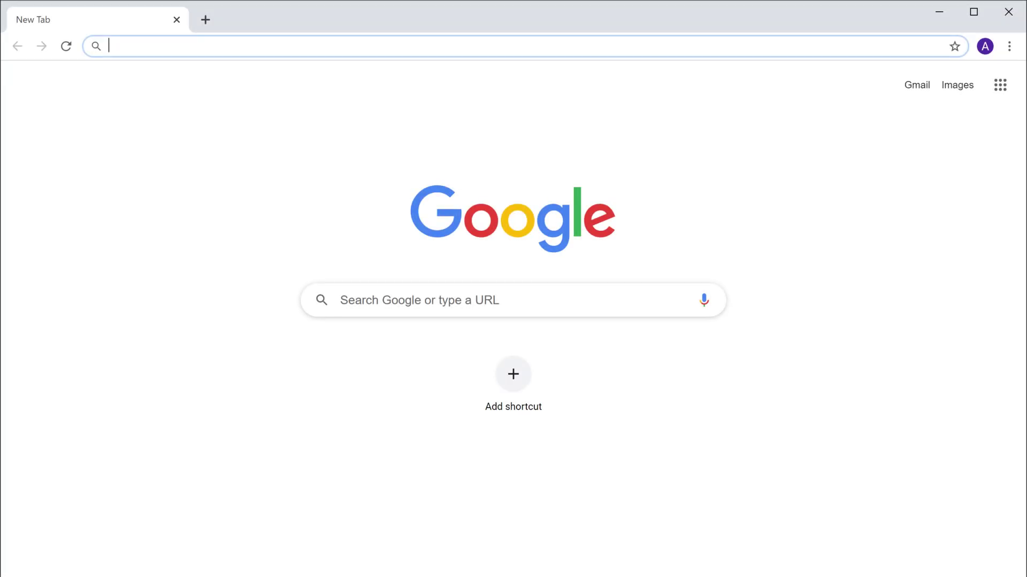
{"action": "type", "text": "nicetechie.com"}
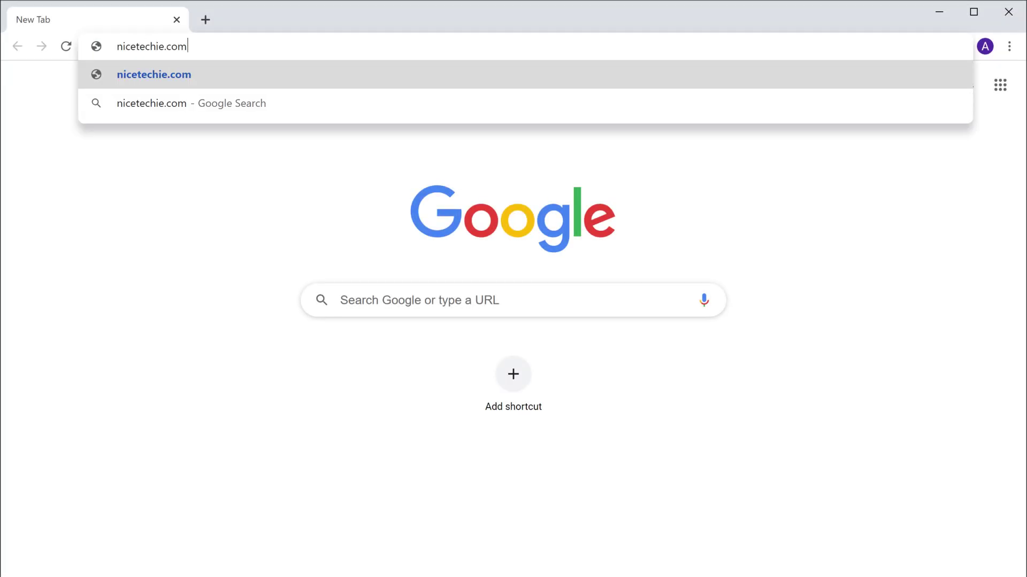
{"action": "key", "text": "Return"}
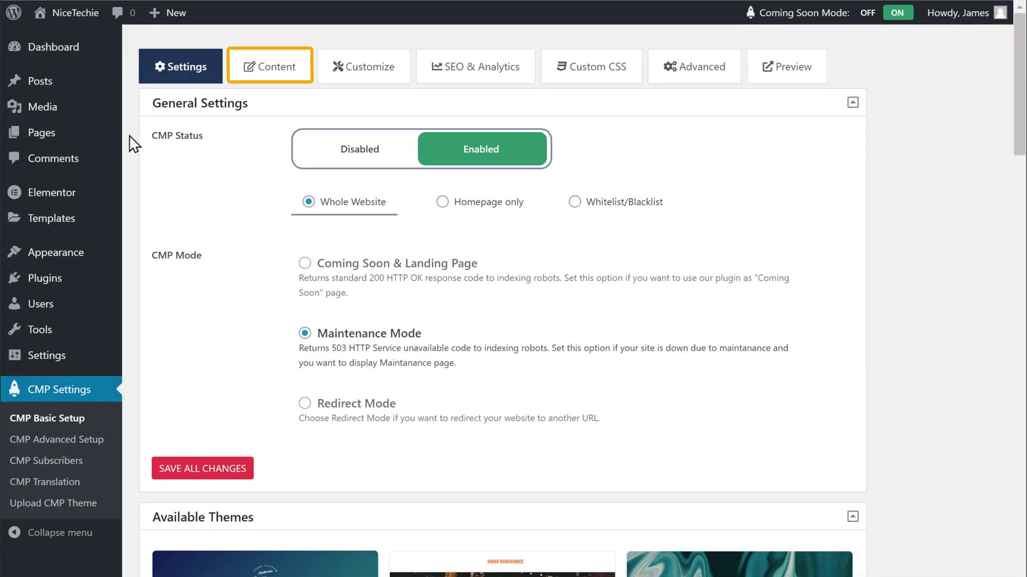
Step: In the CMP Content settings, switch Logo Setup from Text Logo to Graphic Logo
{"action": "left_click", "coordinate": [273, 86]}
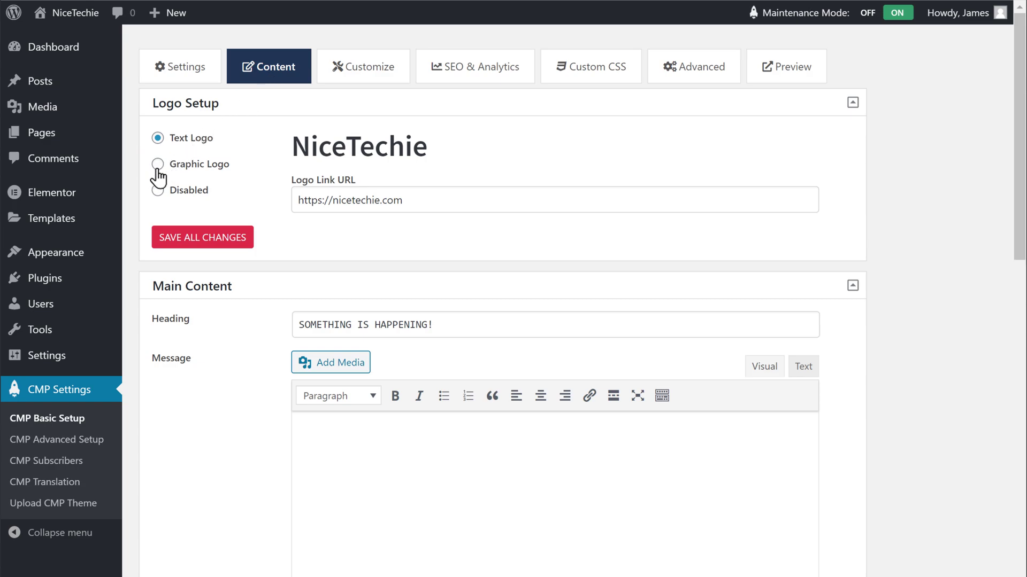
{"action": "left_click", "coordinate": [158, 164]}
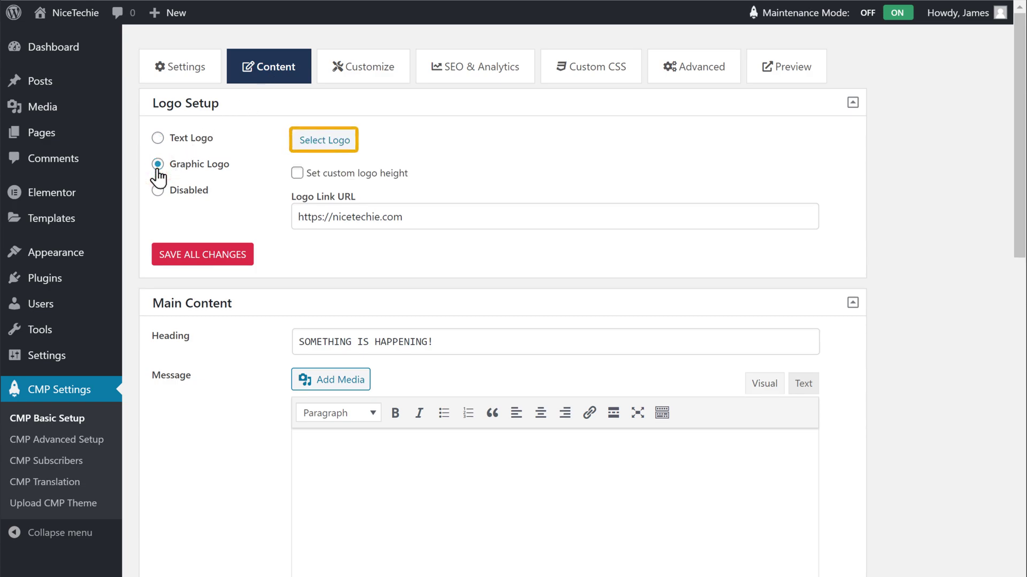
Step: Upload the Logo image file from File Explorer as the maintenance page's graphic logo
{"action": "left_click", "coordinate": [330, 157]}
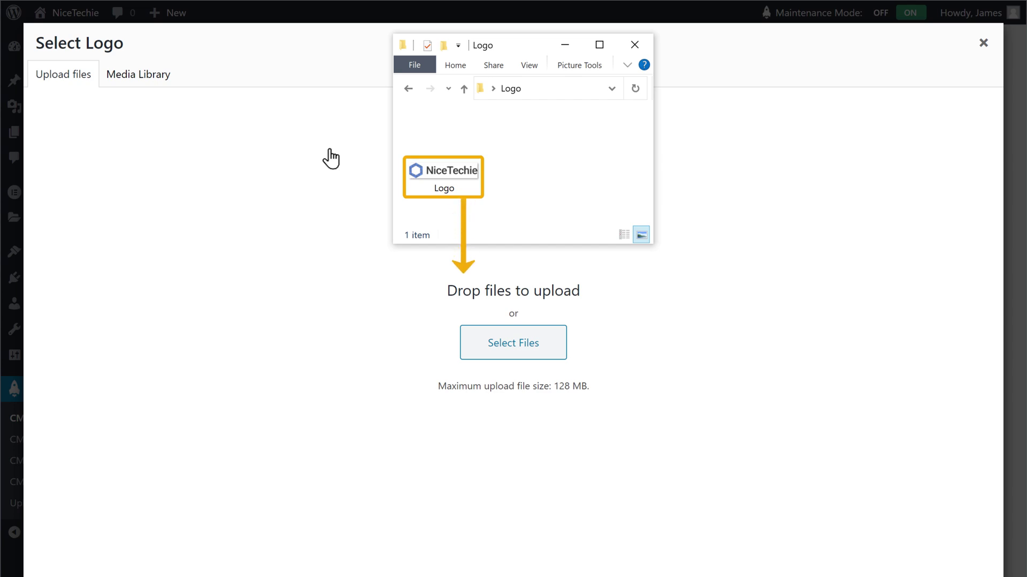
{"action": "left_click", "coordinate": [442, 195]}
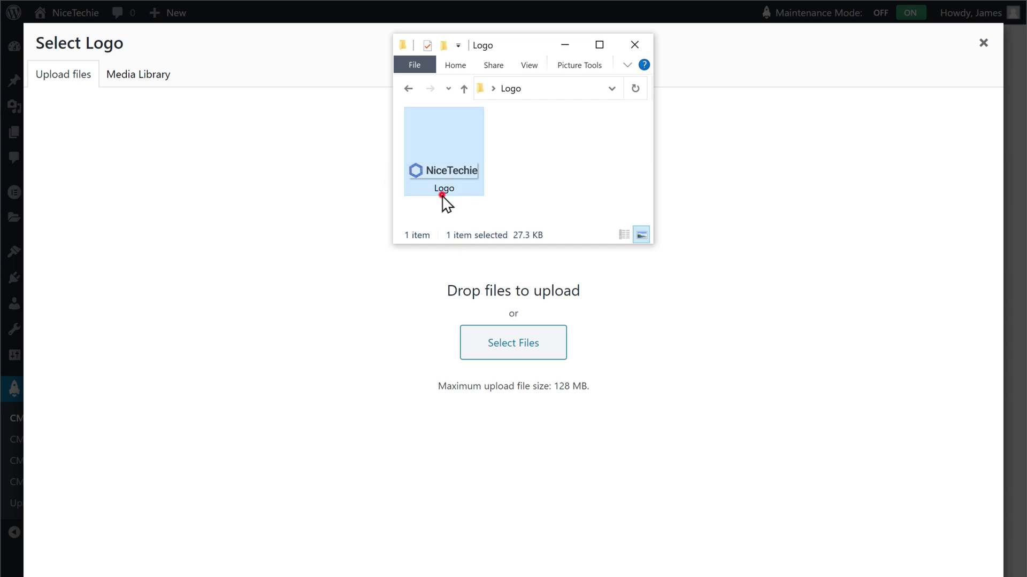
{"action": "left_click_drag", "start_coordinate": [442, 195], "coordinate": [512, 305]}
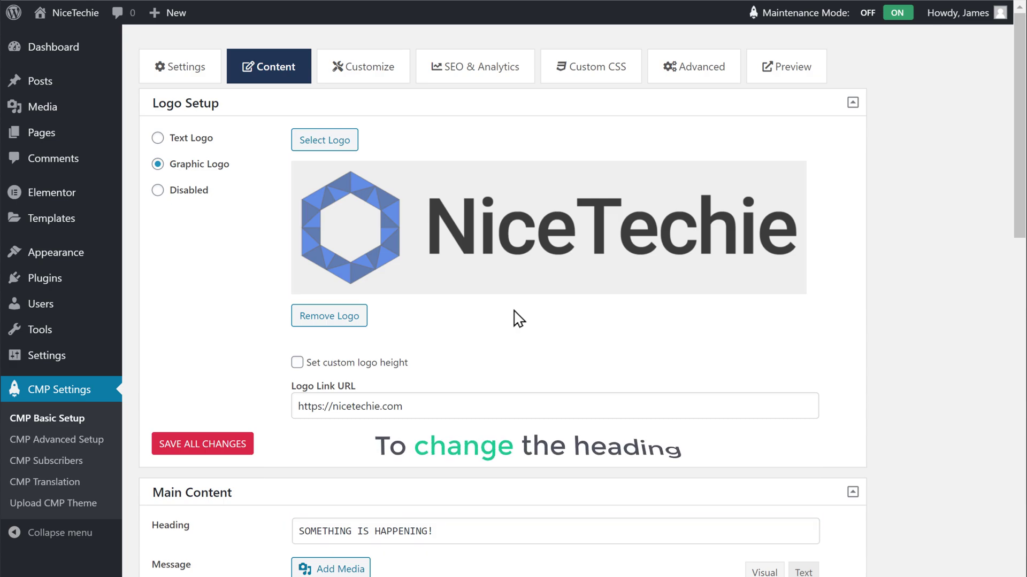
Step: Replace the heading with 'Site Under Construction' and write the message 'Sorry for the inconvenience'
{"action": "scroll", "coordinate": [517, 319], "scroll_direction": "down", "scroll_amount": 8}
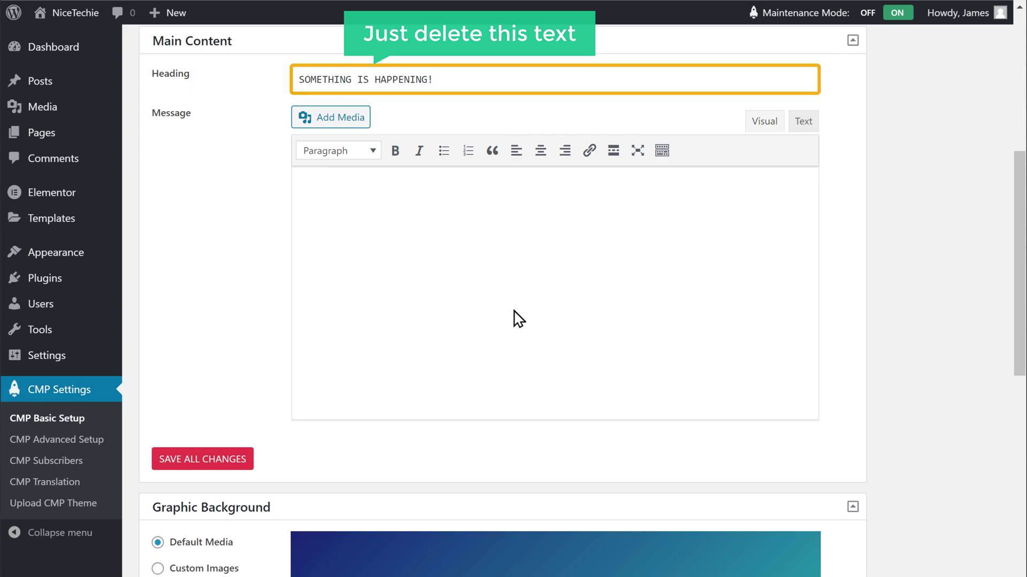
{"action": "left_click", "coordinate": [448, 80]}
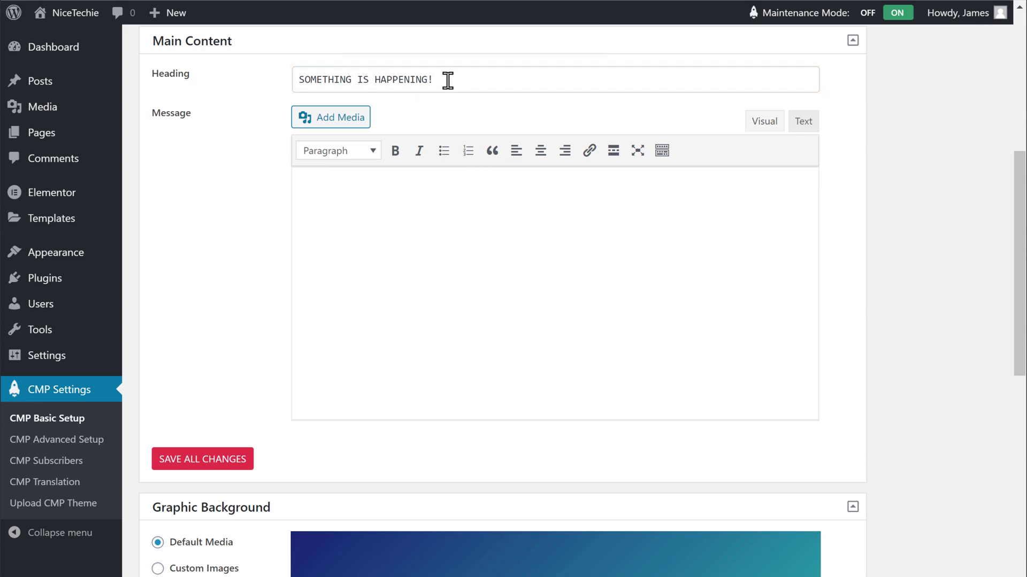
{"action": "key", "text": "BackSpace"}
{"action": "key", "text": "BackSpace"}
{"action": "key", "text": "BackSpace"}
{"action": "key", "text": "BackSpace"}
{"action": "key", "text": "BackSpace"}
{"action": "key", "text": "BackSpace"}
{"action": "key", "text": "BackSpace"}
{"action": "key", "text": "BackSpace"}
{"action": "key", "text": "BackSpace"}
{"action": "key", "text": "BackSpace"}
{"action": "key", "text": "BackSpace"}
{"action": "key", "text": "BackSpace"}
{"action": "key", "text": "BackSpace"}
{"action": "key", "text": "BackSpace"}
{"action": "key", "text": "BackSpace"}
{"action": "key", "text": "BackSpace"}
{"action": "key", "text": "BackSpace"}
{"action": "key", "text": "BackSpace"}
{"action": "key", "text": "BackSpace"}
{"action": "key", "text": "BackSpace"}
{"action": "type", "text": "Site "}
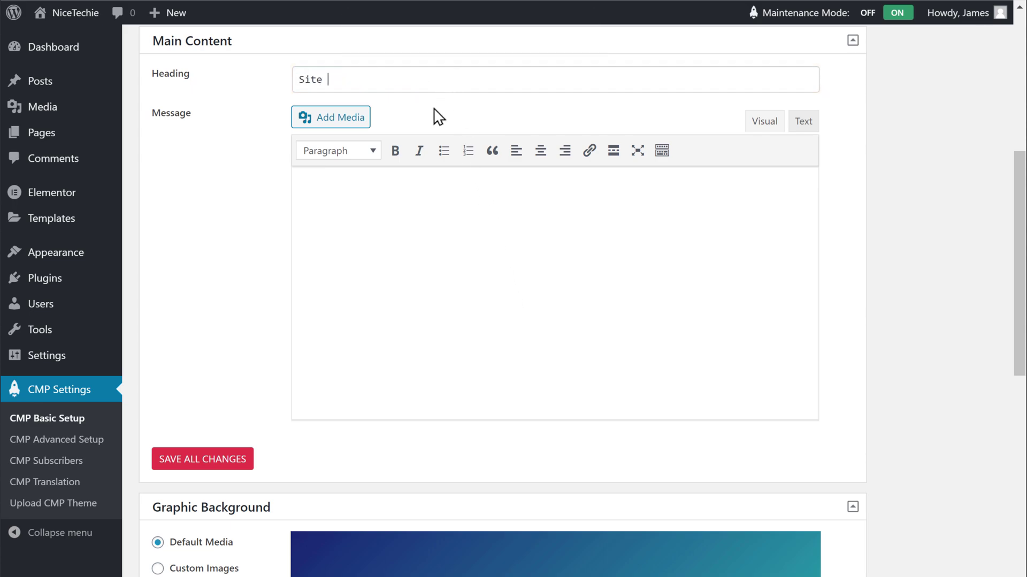
{"action": "type", "text": "Under Construction"}
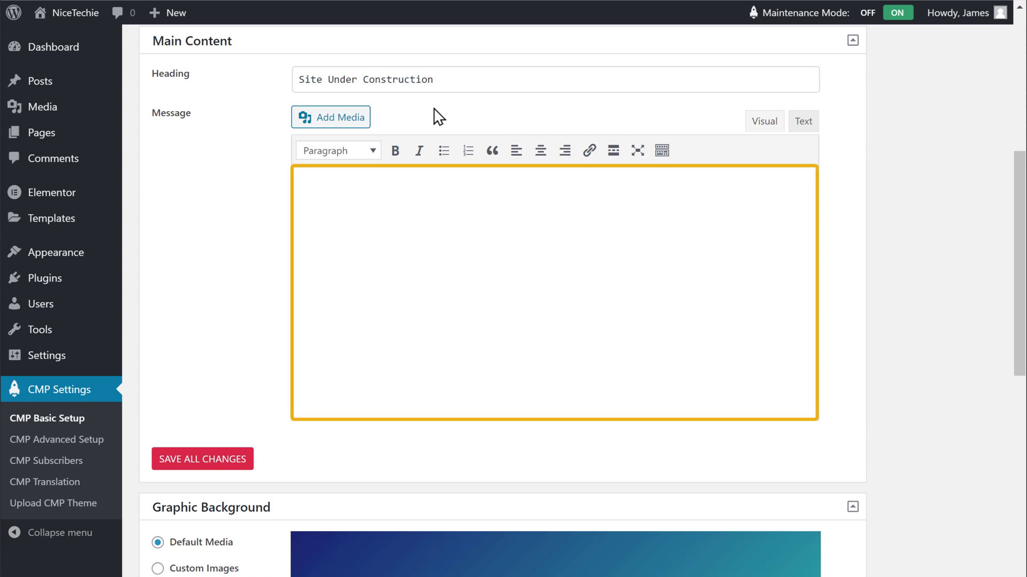
{"action": "left_click", "coordinate": [310, 193]}
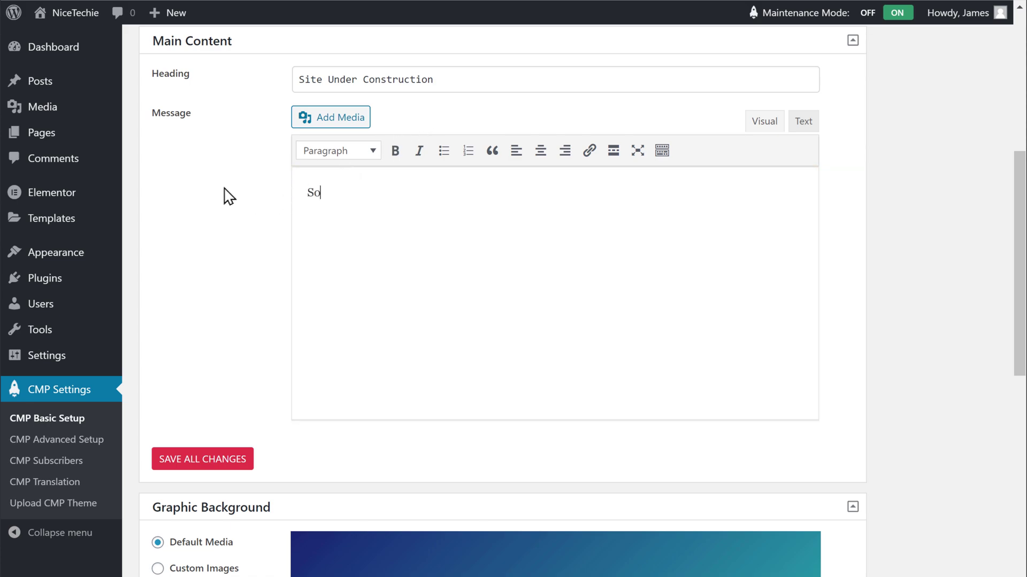
{"action": "type", "text": "Sorry for the inconvenience"}
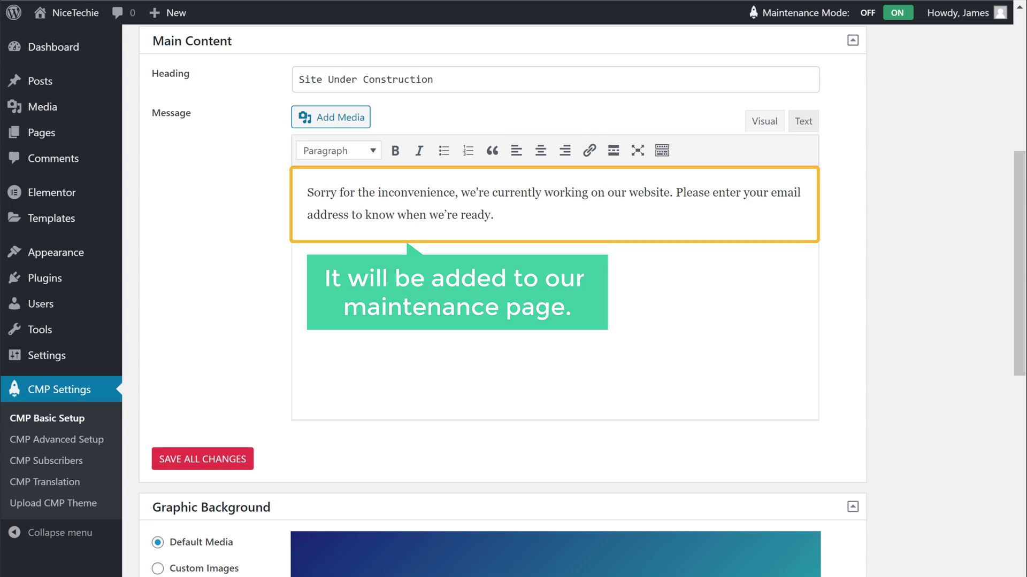
Step: Choose Custom Images for the graphic background and upload the glasses-on-laptop photo
{"action": "scroll", "coordinate": [503, 299], "scroll_direction": "down", "scroll_amount": 6}
{"action": "scroll", "coordinate": [502, 299], "scroll_direction": "down", "scroll_amount": 3}
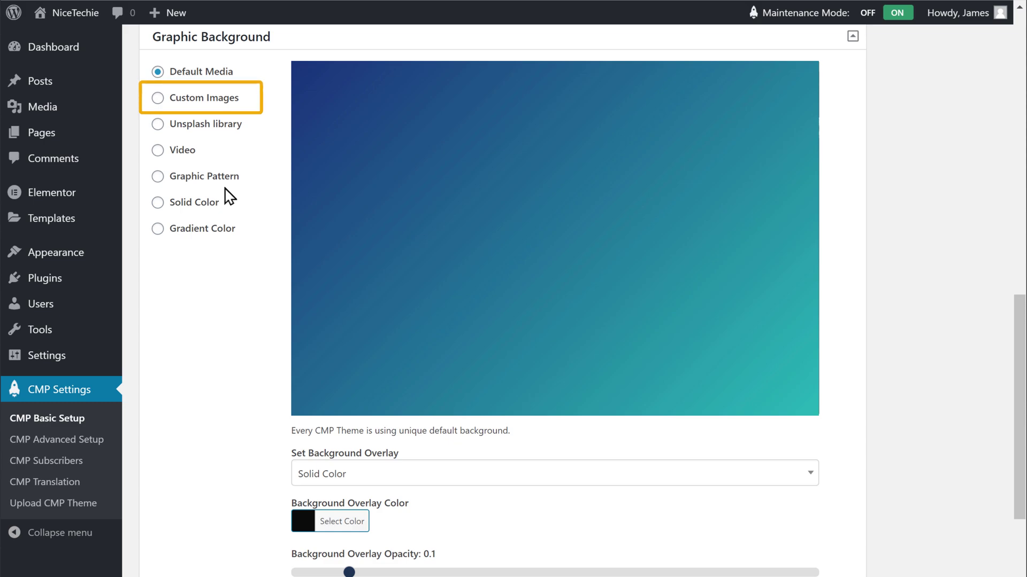
{"action": "left_click", "coordinate": [157, 99]}
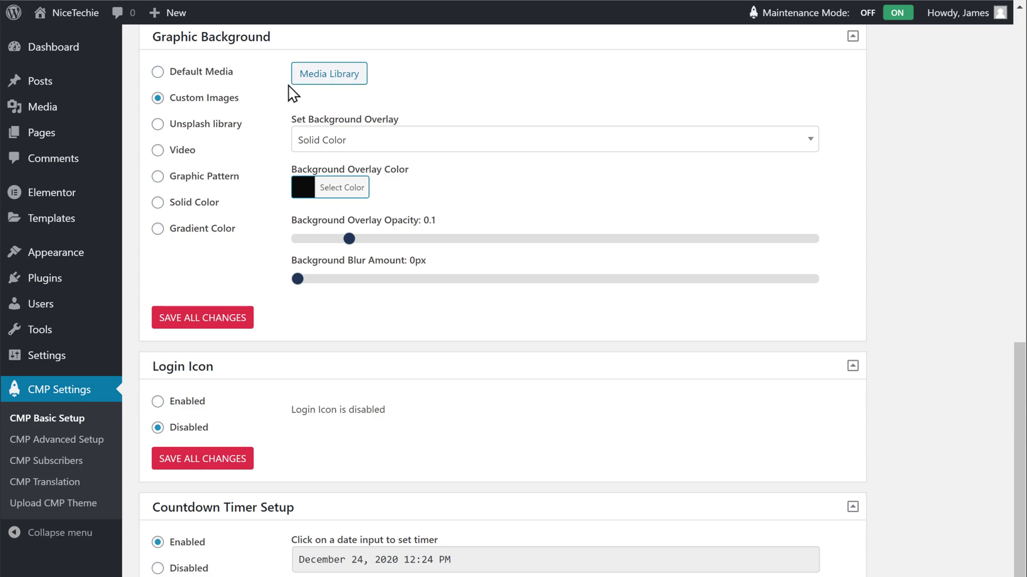
{"action": "left_click", "coordinate": [328, 82]}
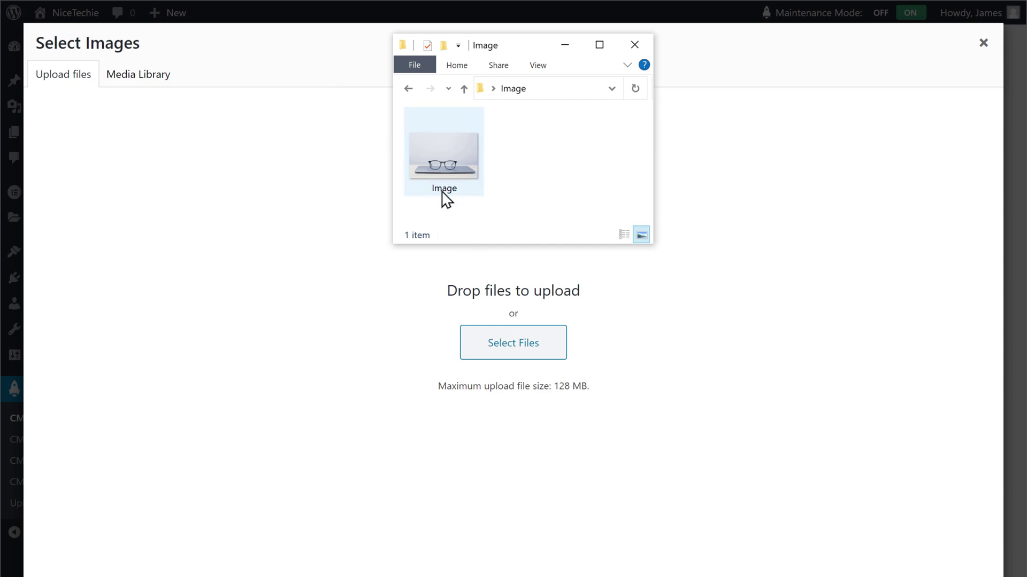
{"action": "left_click_drag", "start_coordinate": [441, 193], "coordinate": [509, 287]}
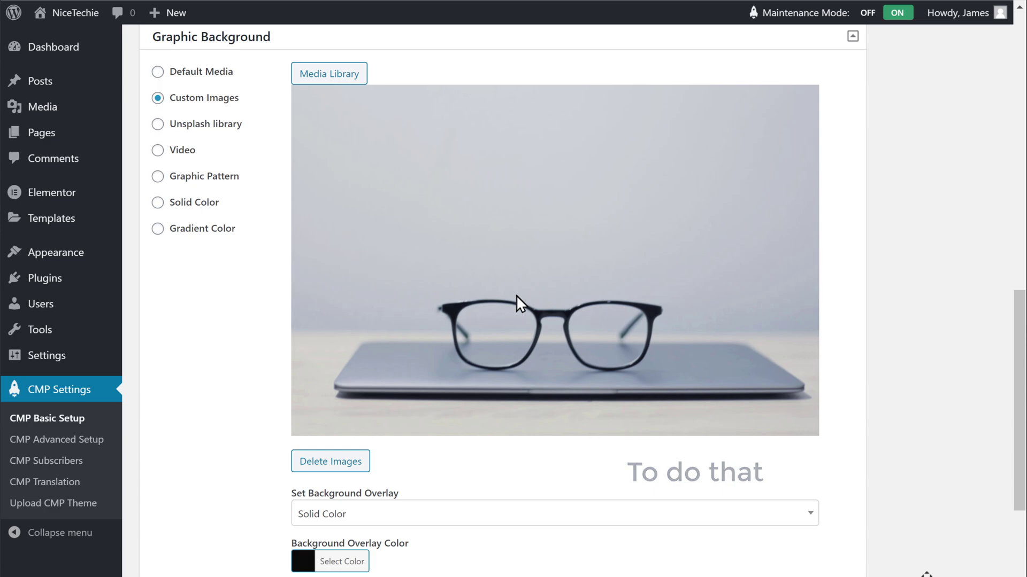
Step: Set the countdown end date to December 25, 2020, 12:24 PM, and save all changes
{"action": "scroll", "coordinate": [516, 295], "scroll_direction": "down", "scroll_amount": 6}
{"action": "scroll", "coordinate": [521, 304], "scroll_direction": "down", "scroll_amount": 5}
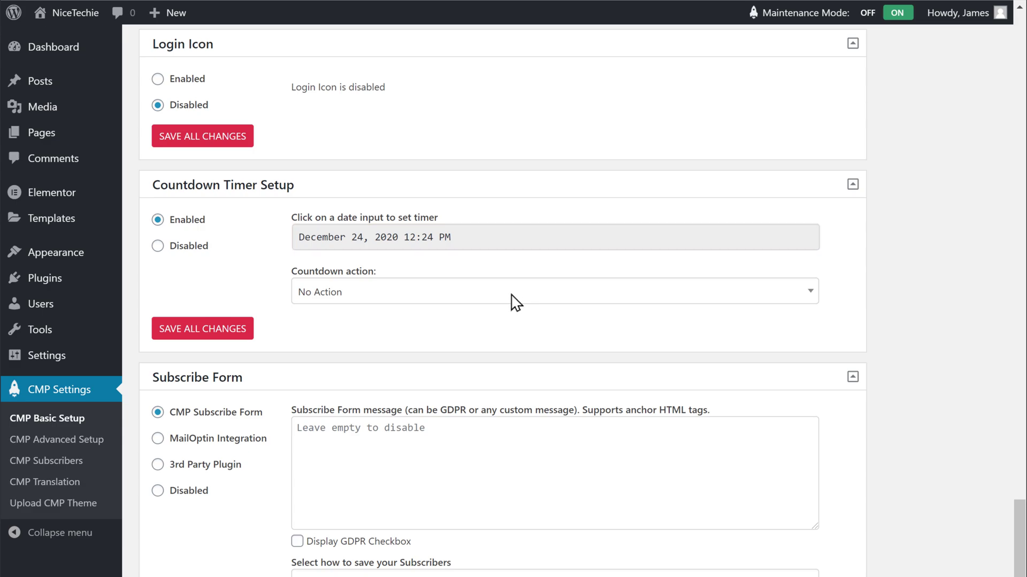
{"action": "left_click", "coordinate": [370, 250]}
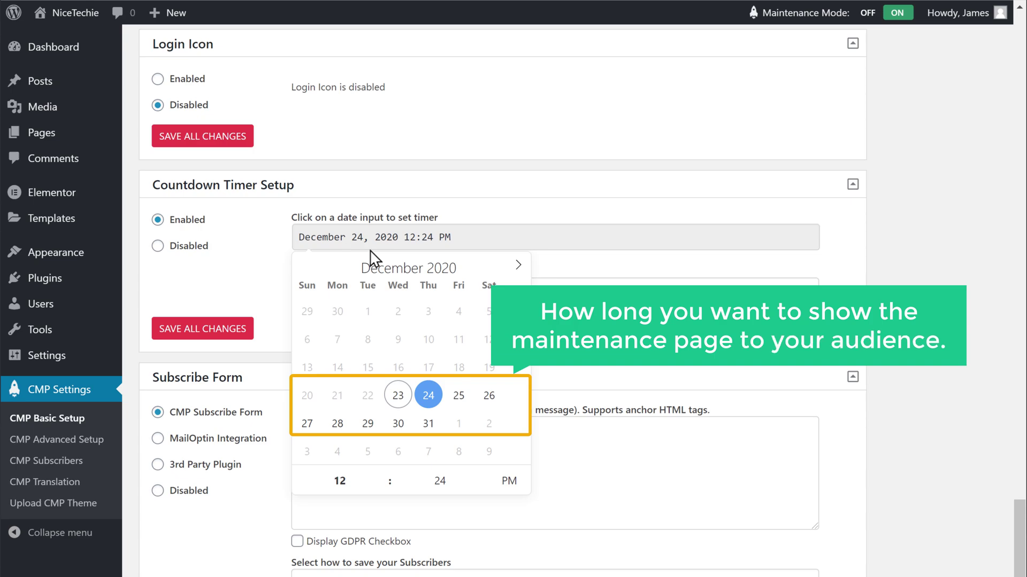
{"action": "left_click", "coordinate": [458, 405]}
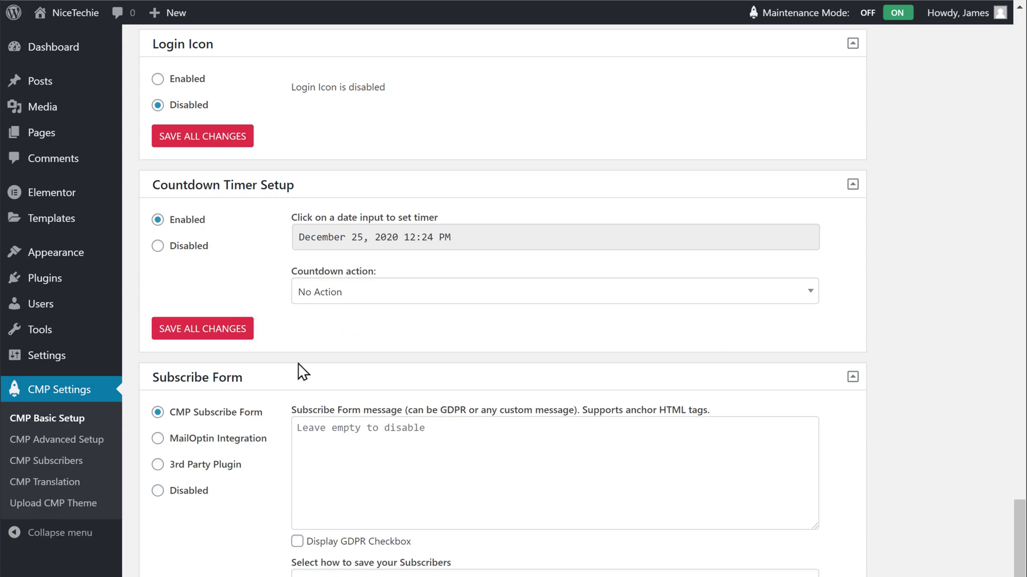
{"action": "left_click", "coordinate": [197, 339]}
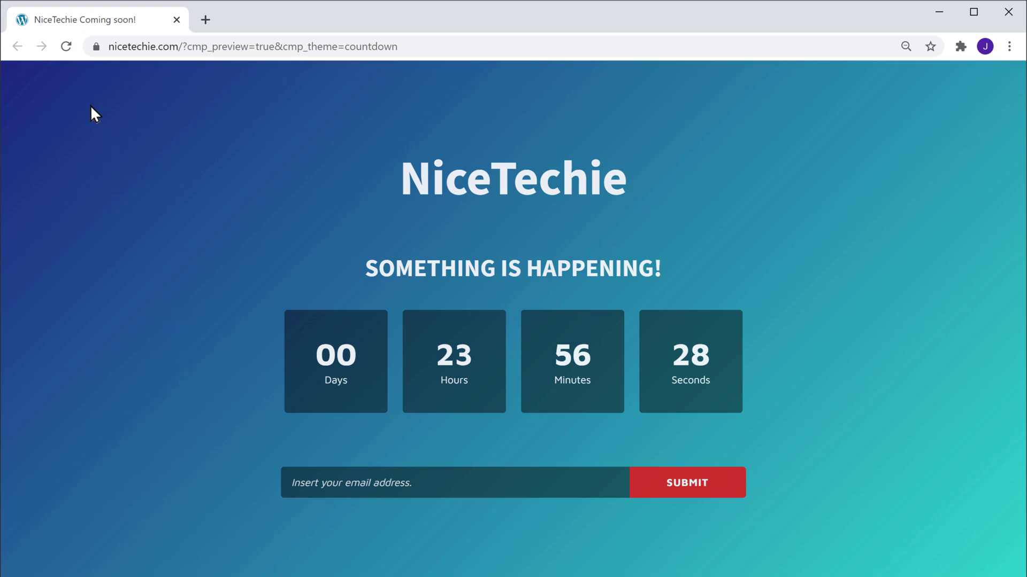
Step: Reload the live maintenance page and submit a visitor's email address through its sign-up form
{"action": "left_click", "coordinate": [68, 47]}
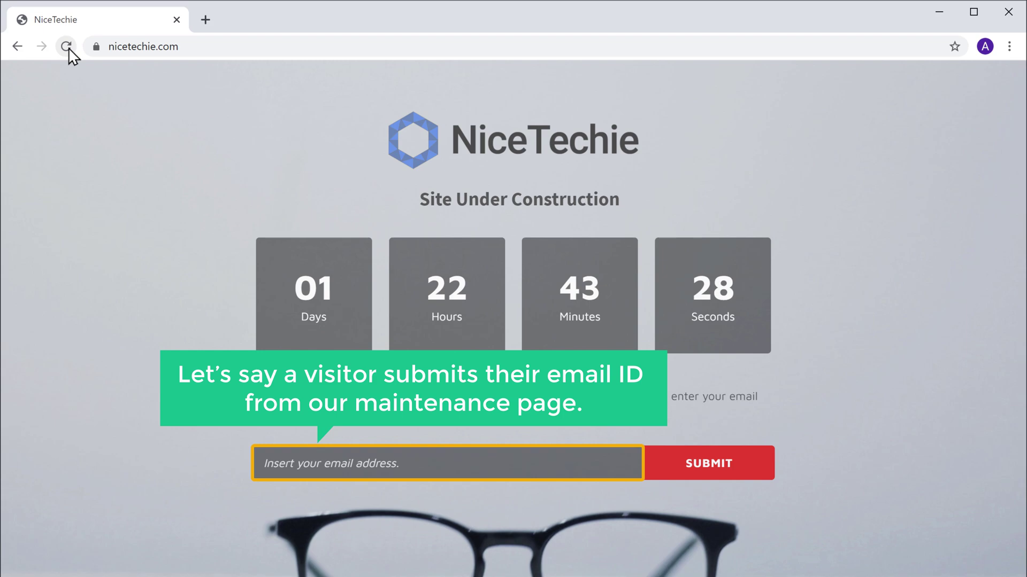
{"action": "left_click", "coordinate": [408, 462]}
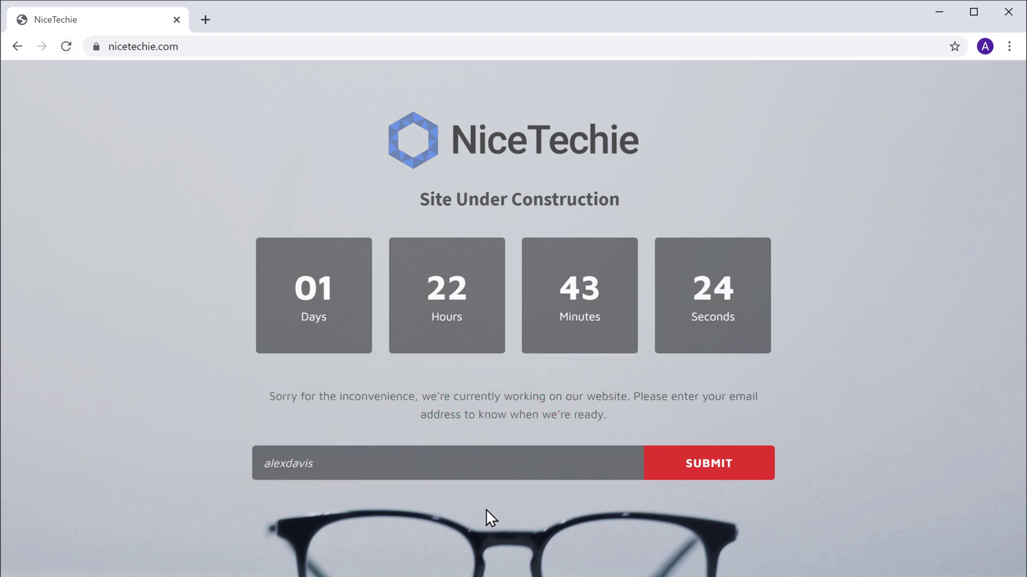
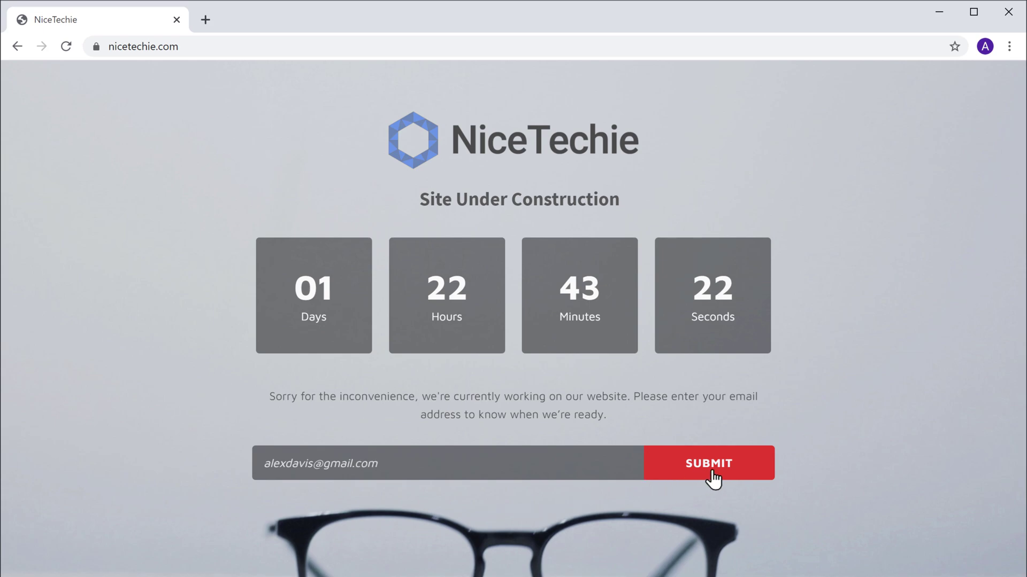
{"action": "left_click", "coordinate": [710, 464]}
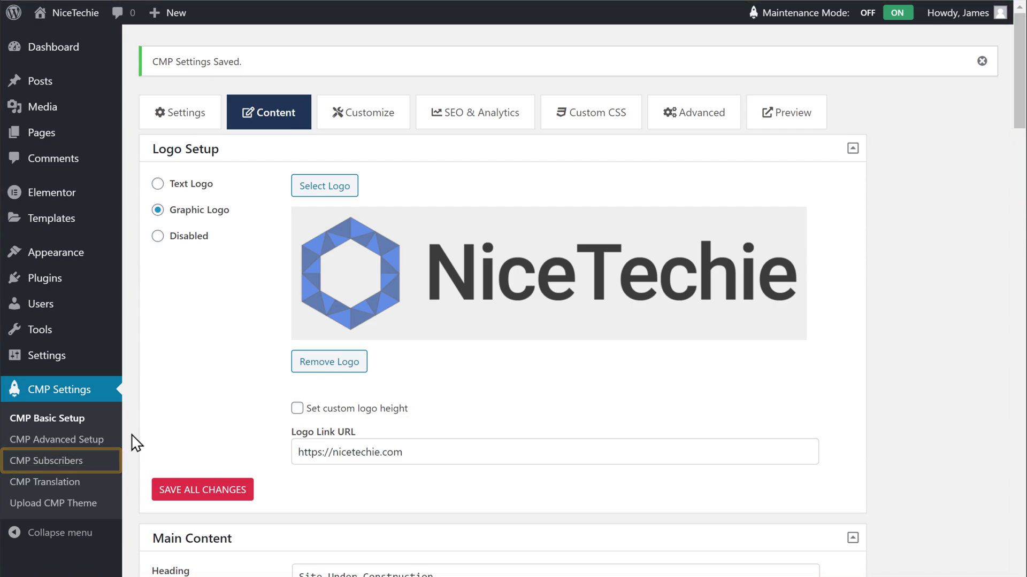
Step: Check the new email in the CMP Subscribers list, then switch Maintenance Mode off
{"action": "left_click", "coordinate": [43, 461]}
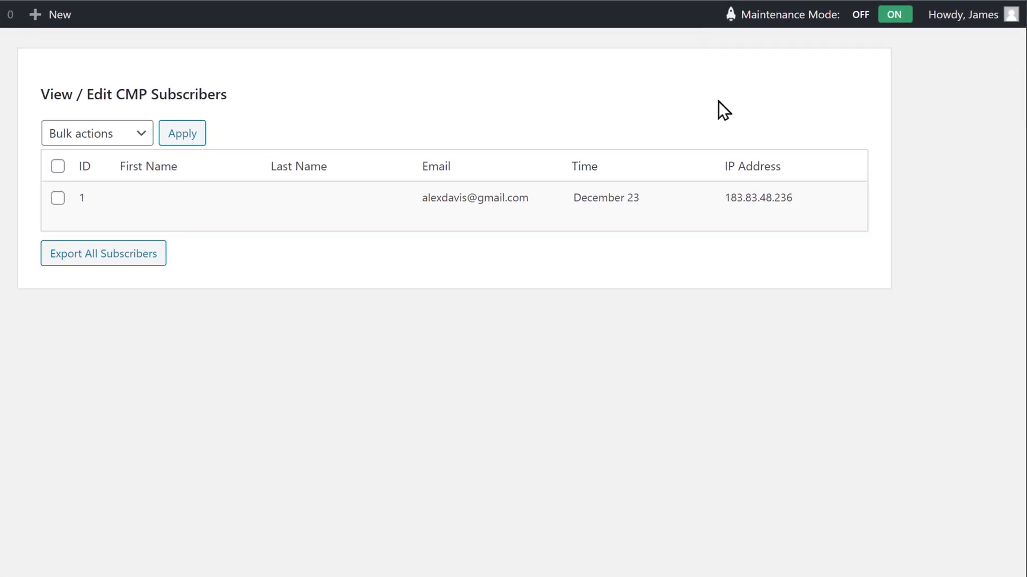
{"action": "left_click", "coordinate": [856, 25]}
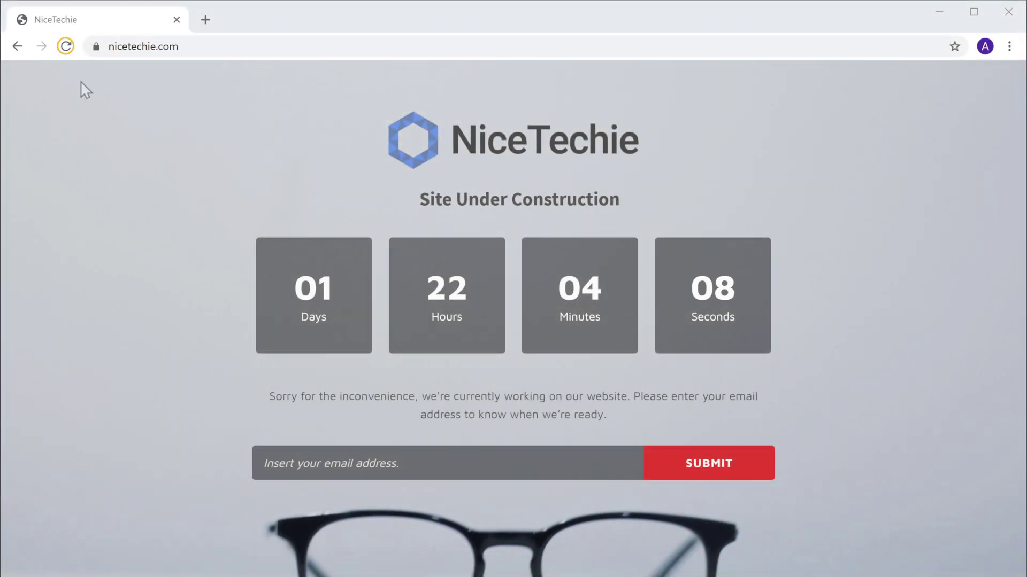
Step: Reload nicetechie.com and scroll through the normal homepage to confirm maintenance is gone
{"action": "left_click", "coordinate": [67, 47]}
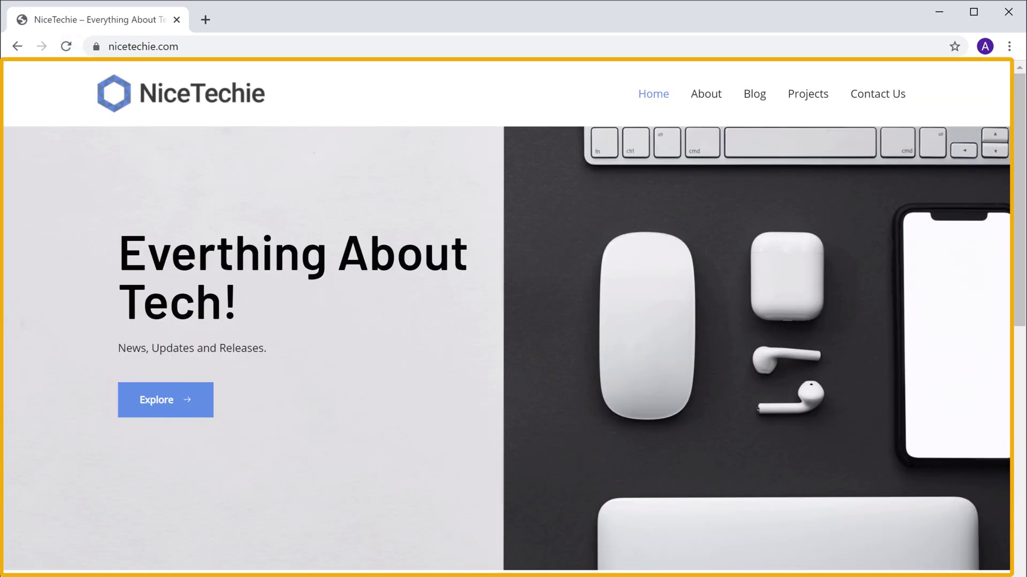
{"action": "scroll", "coordinate": [507, 315], "scroll_direction": "down", "scroll_amount": 20}
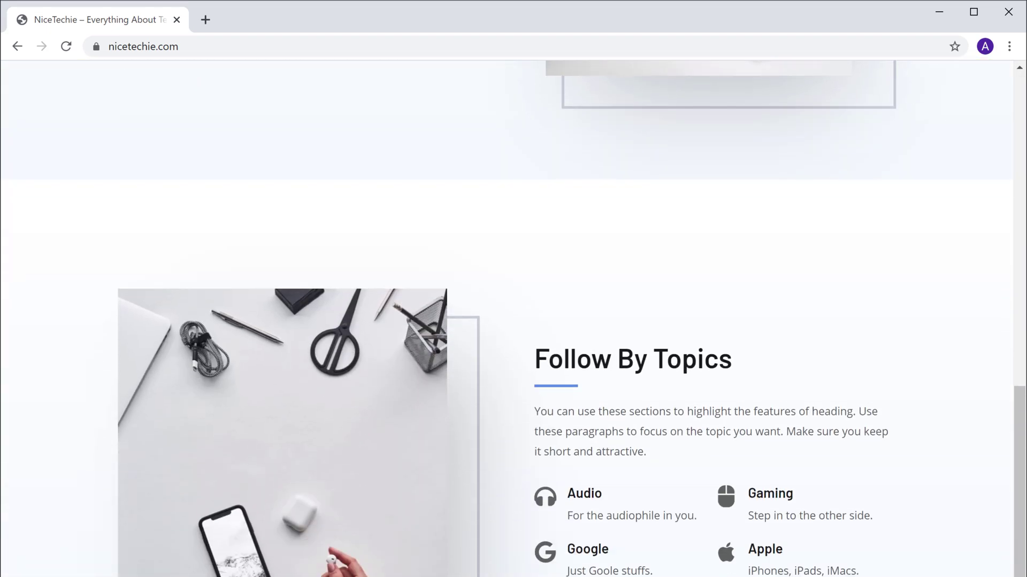
{"action": "scroll", "coordinate": [507, 315], "scroll_direction": "up", "scroll_amount": 20}
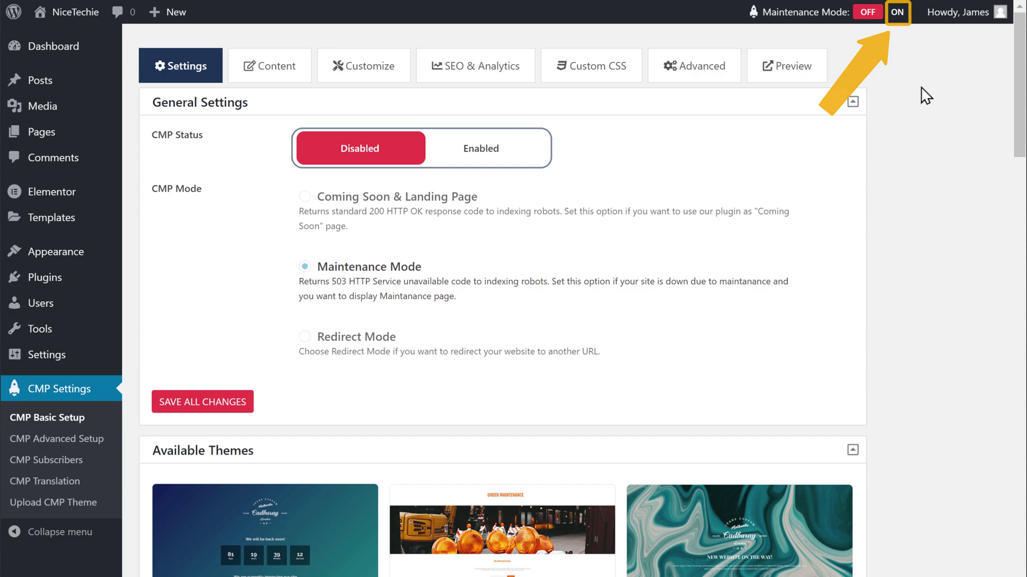
Step: Switch the admin bar's Maintenance Mode toggle to ON
{"action": "left_click", "coordinate": [898, 21]}
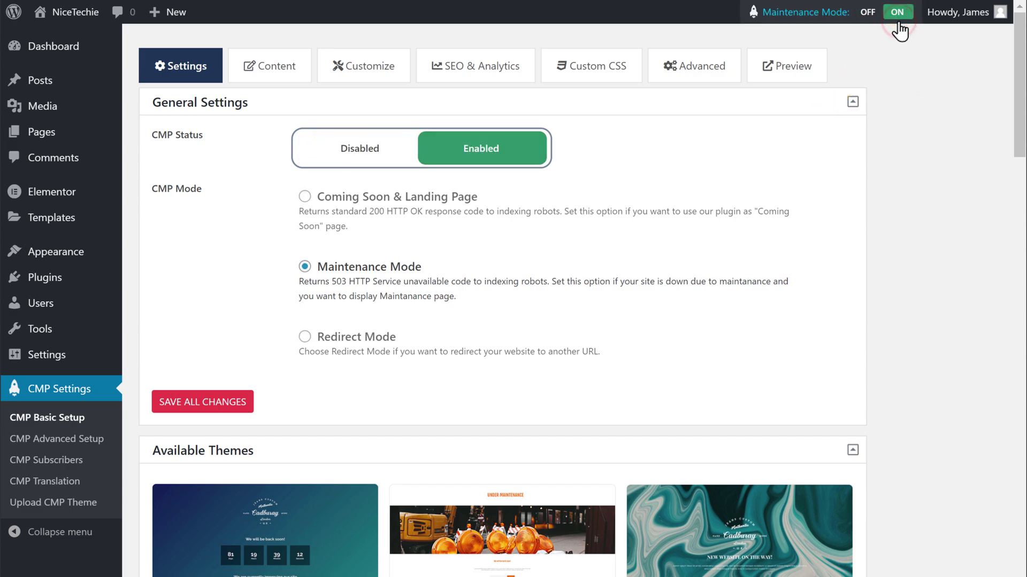